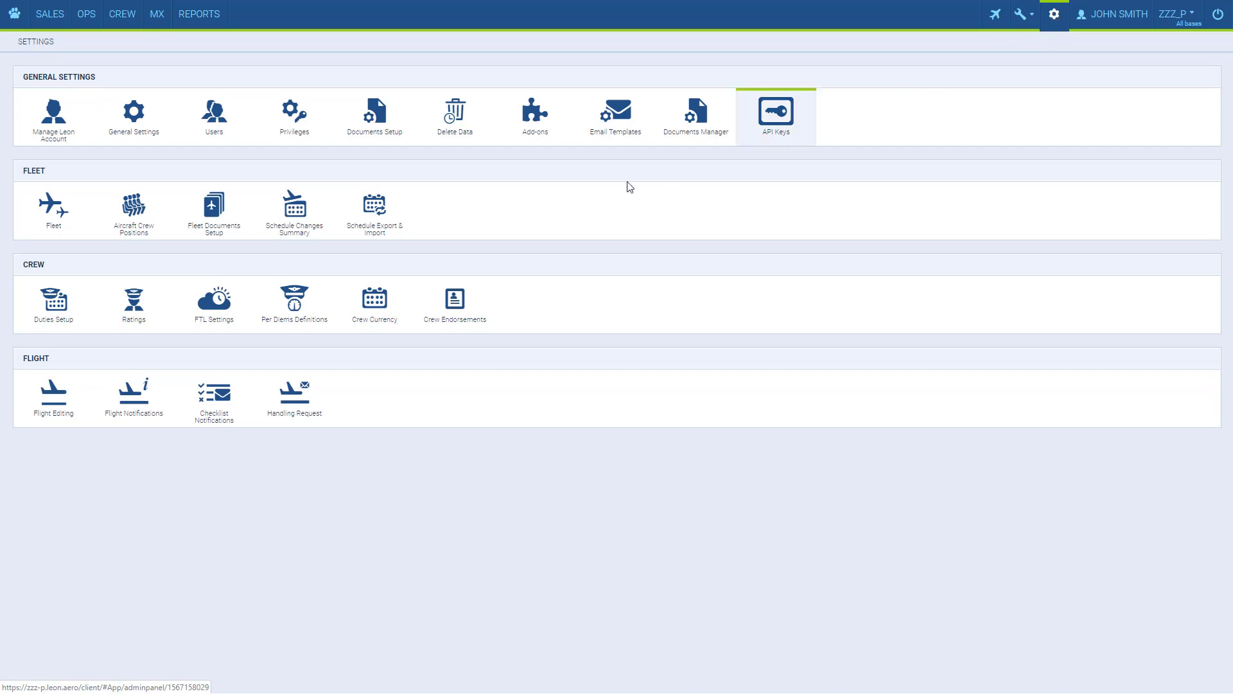
Open the crew Duties Setup and start a new duty definition with the name D and the type Duty
left_click(80, 307)
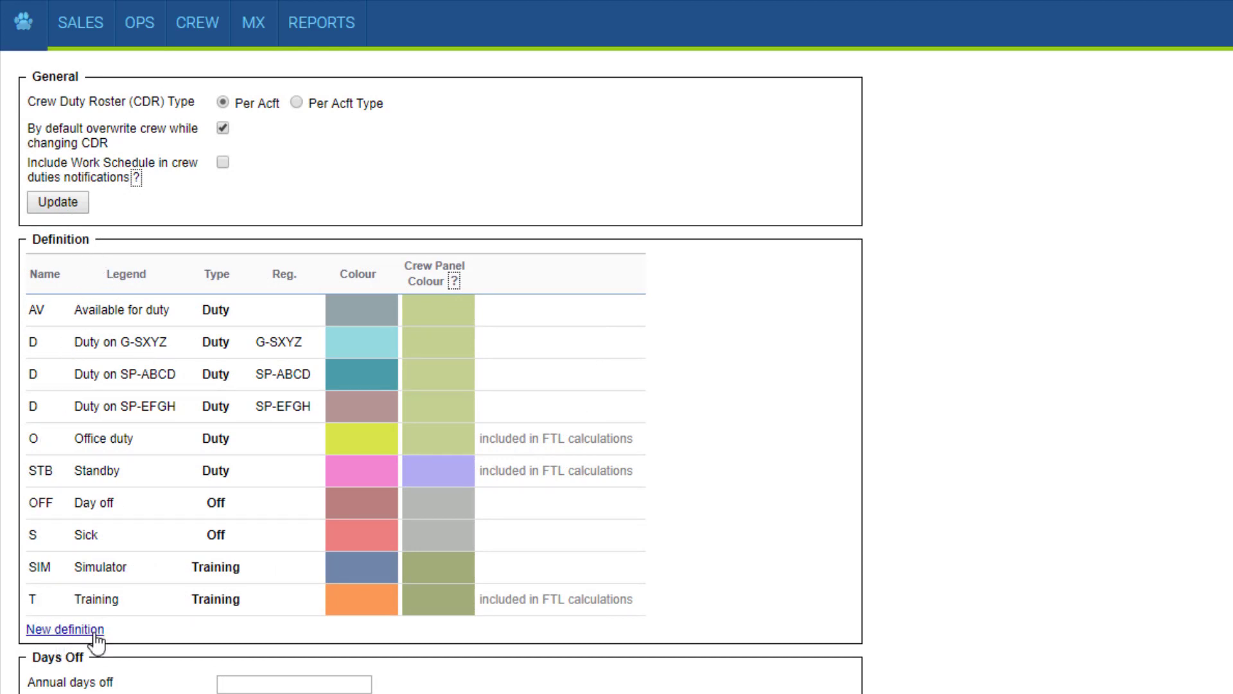
left_click(76, 639)
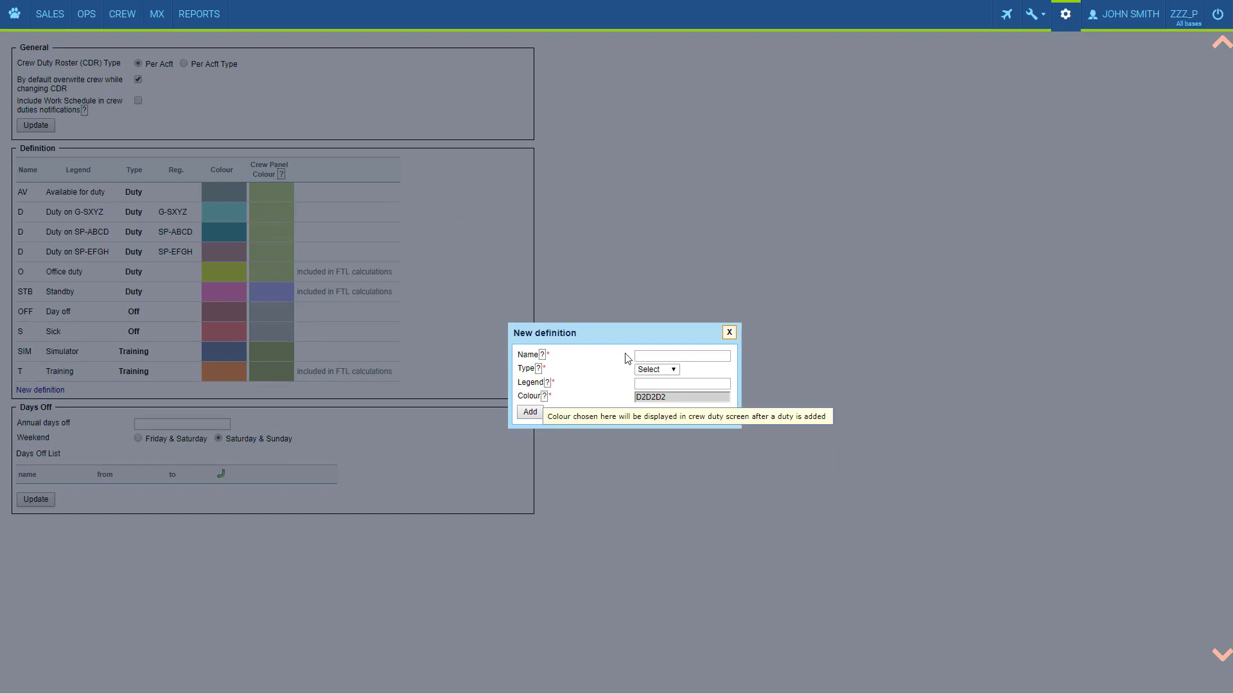
left_click_drag(723, 347, 966, 190)
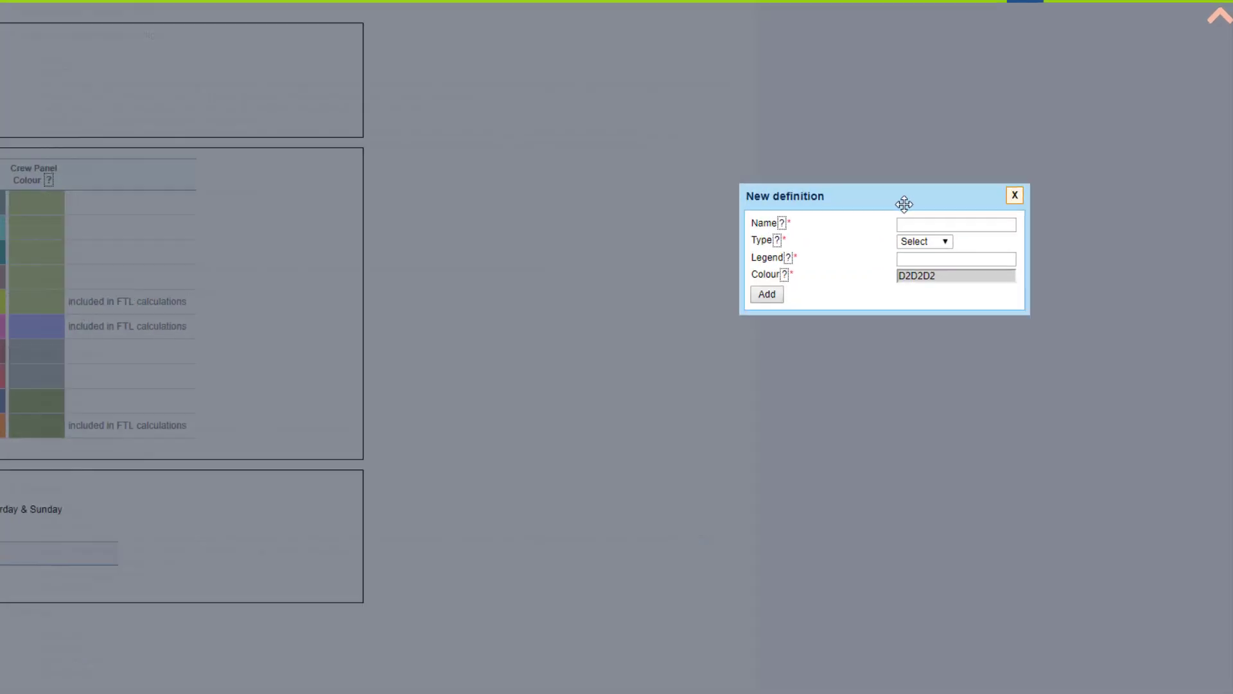
left_click(983, 212)
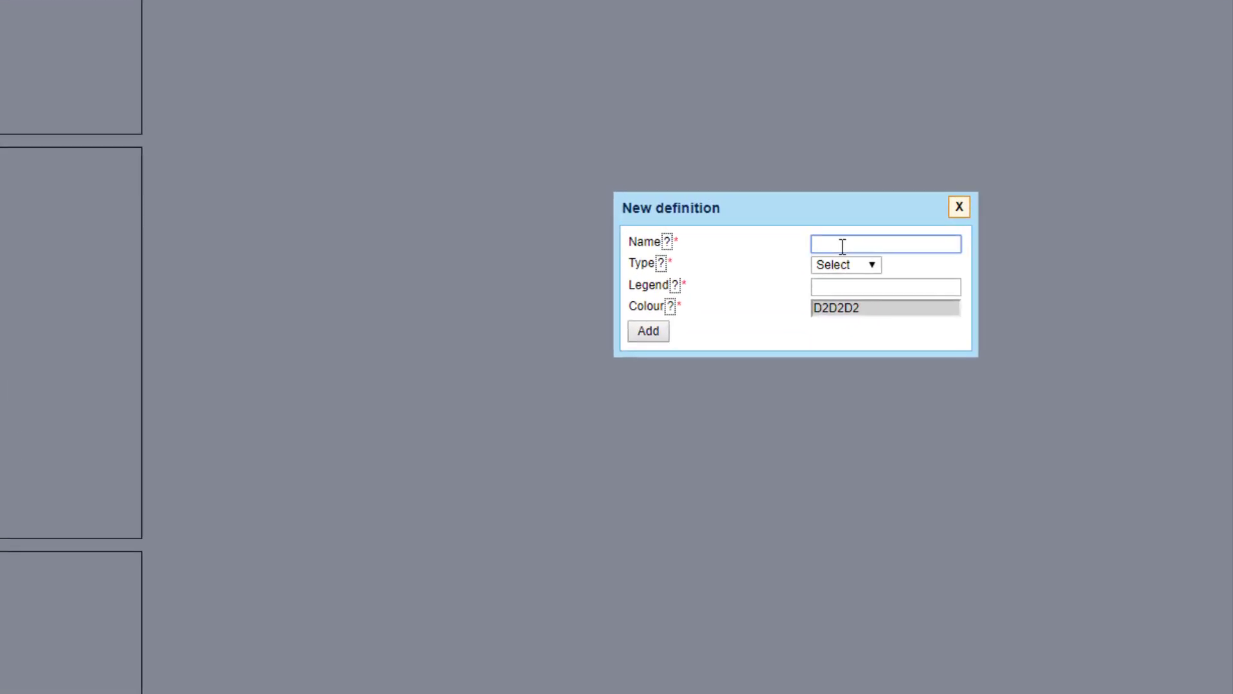
type("D")
left_click(908, 273)
left_click(872, 266)
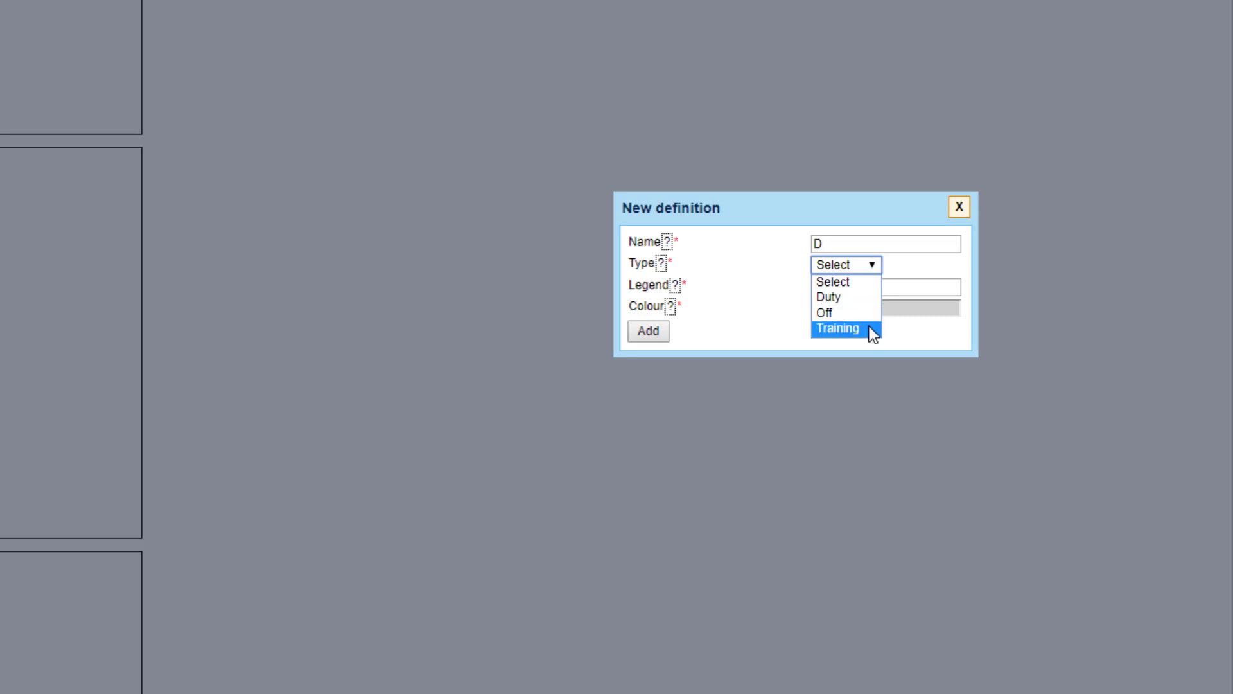
left_click(862, 297)
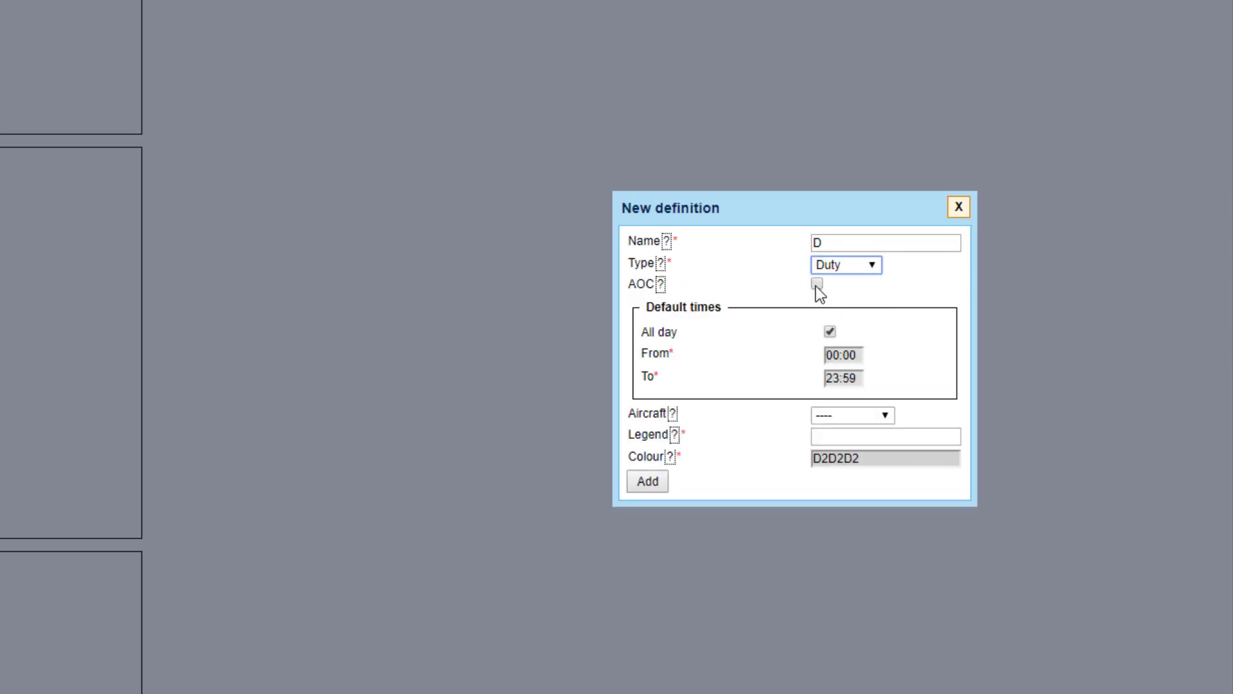
left_click(842, 298)
left_click(829, 331)
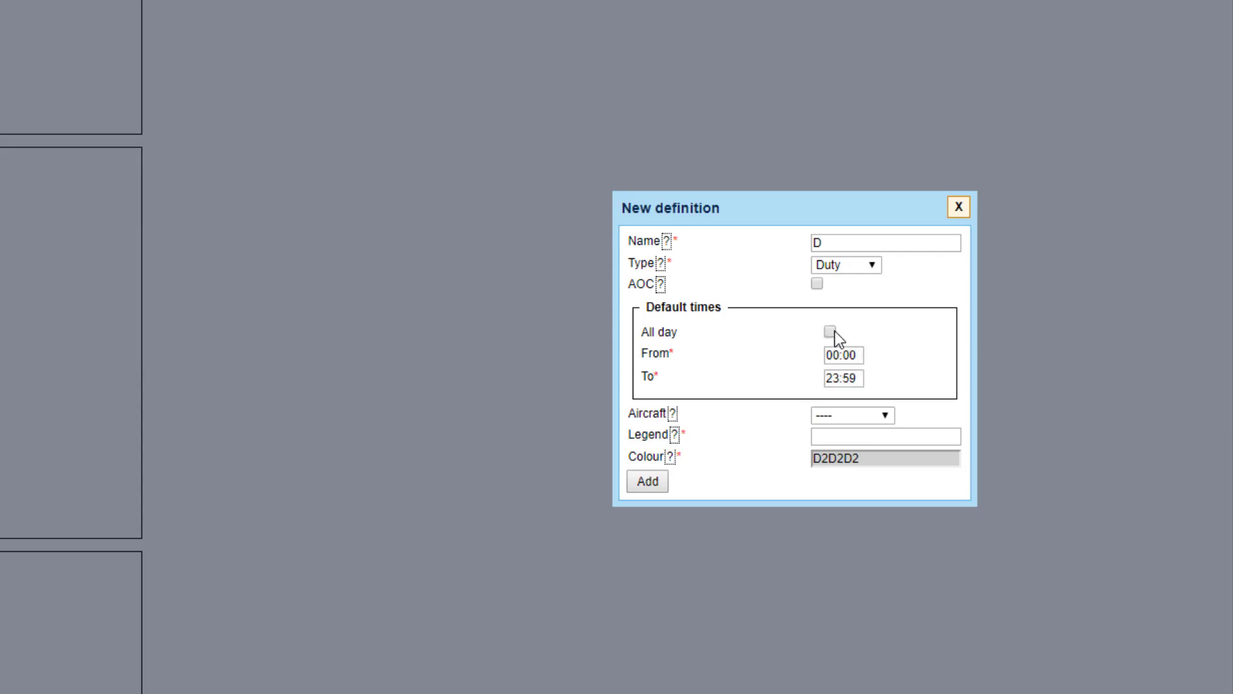
left_click_drag(861, 355, 816, 351)
key("BackSpace")
left_click(829, 331)
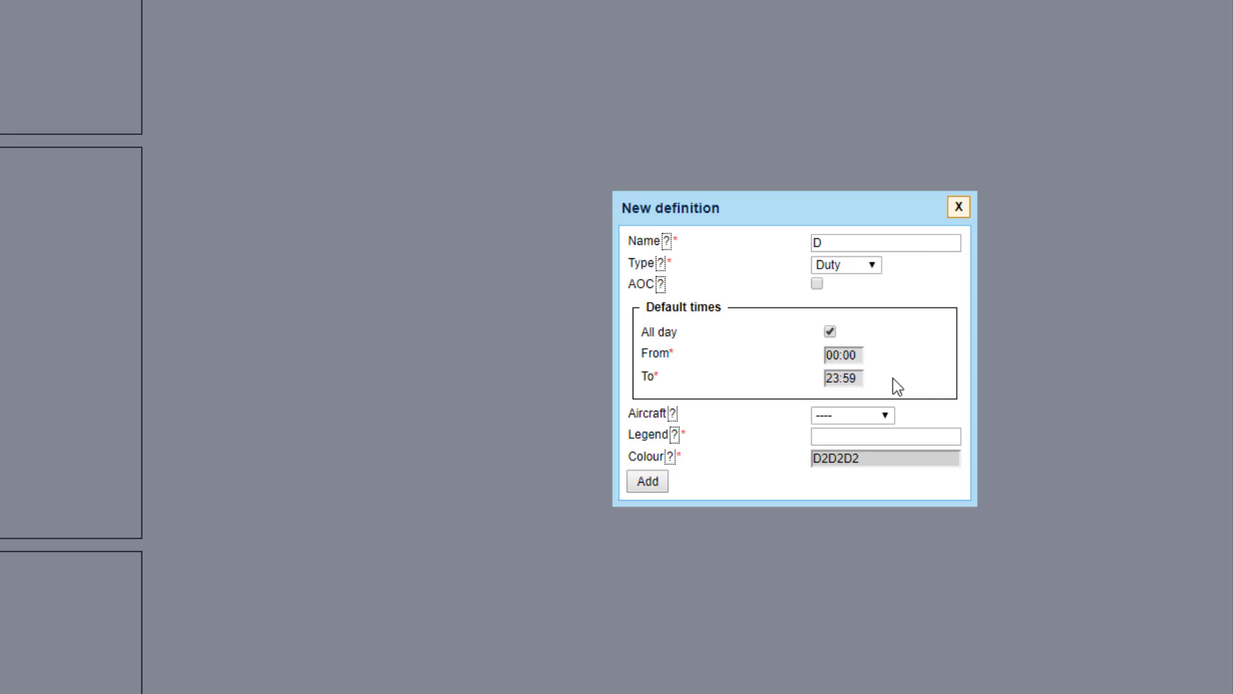
Add the new definition for aircraft SP-EFGH with the legend "Duty on SP-EFGH" and colour 8E6C6C
left_click(887, 414)
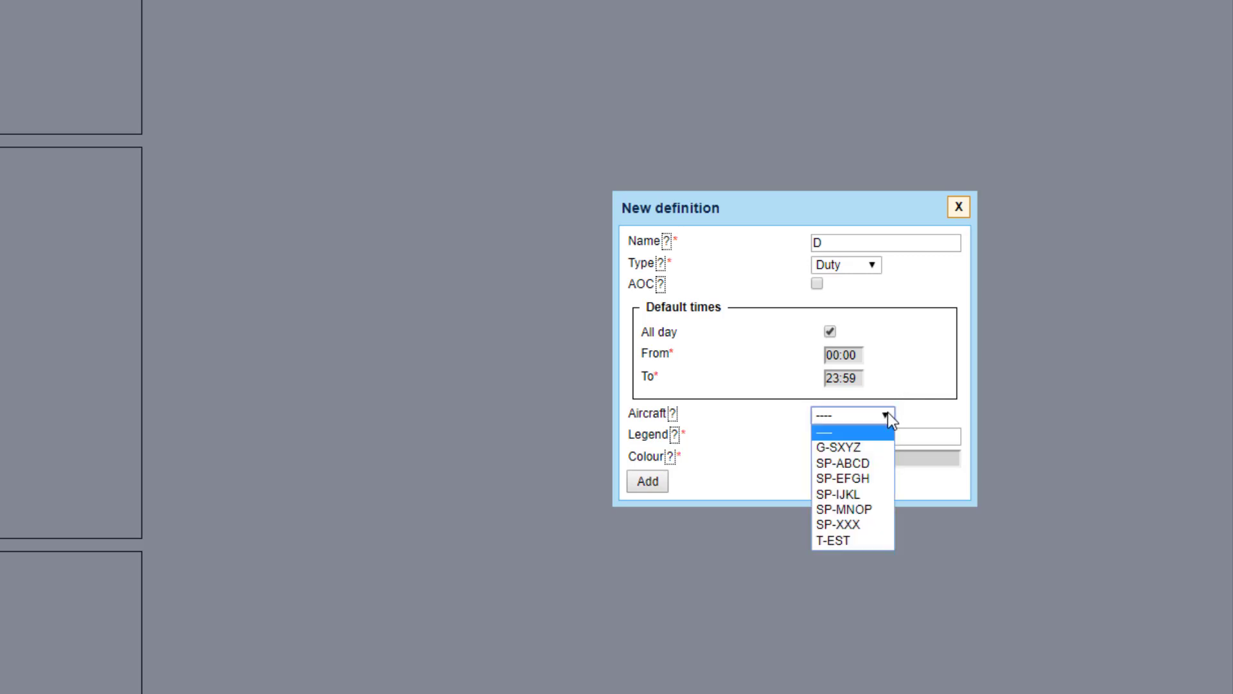
left_click(872, 488)
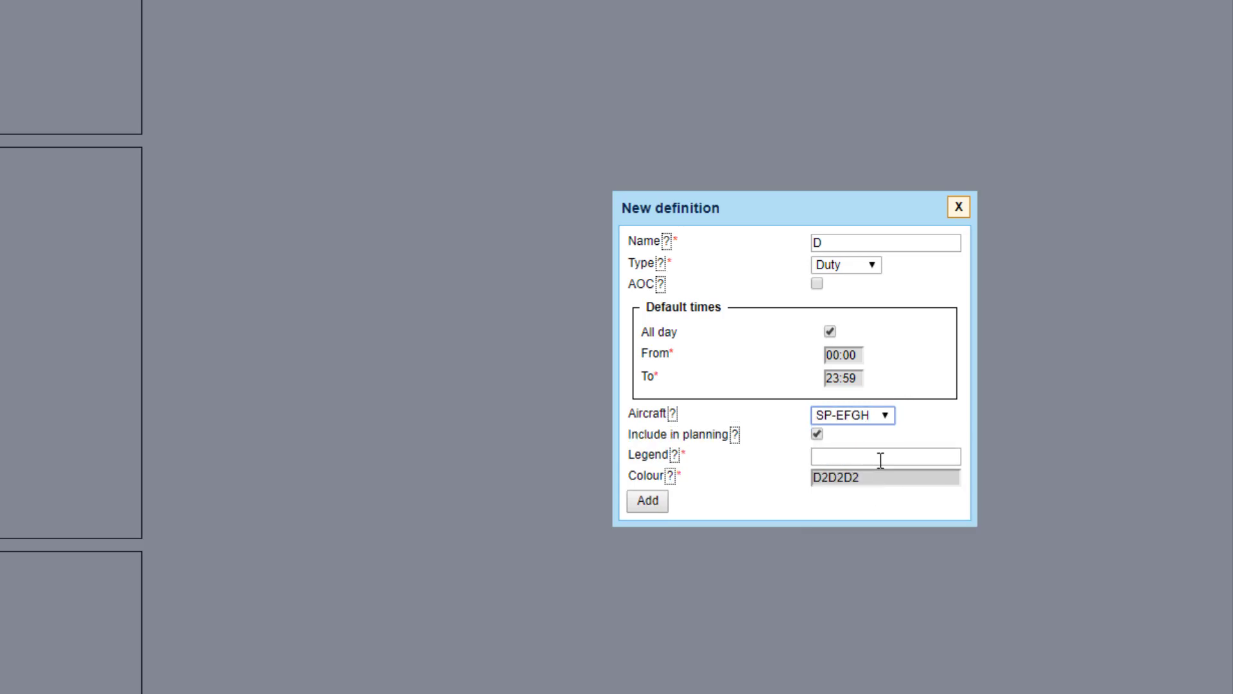
left_click(880, 460)
left_click(884, 476)
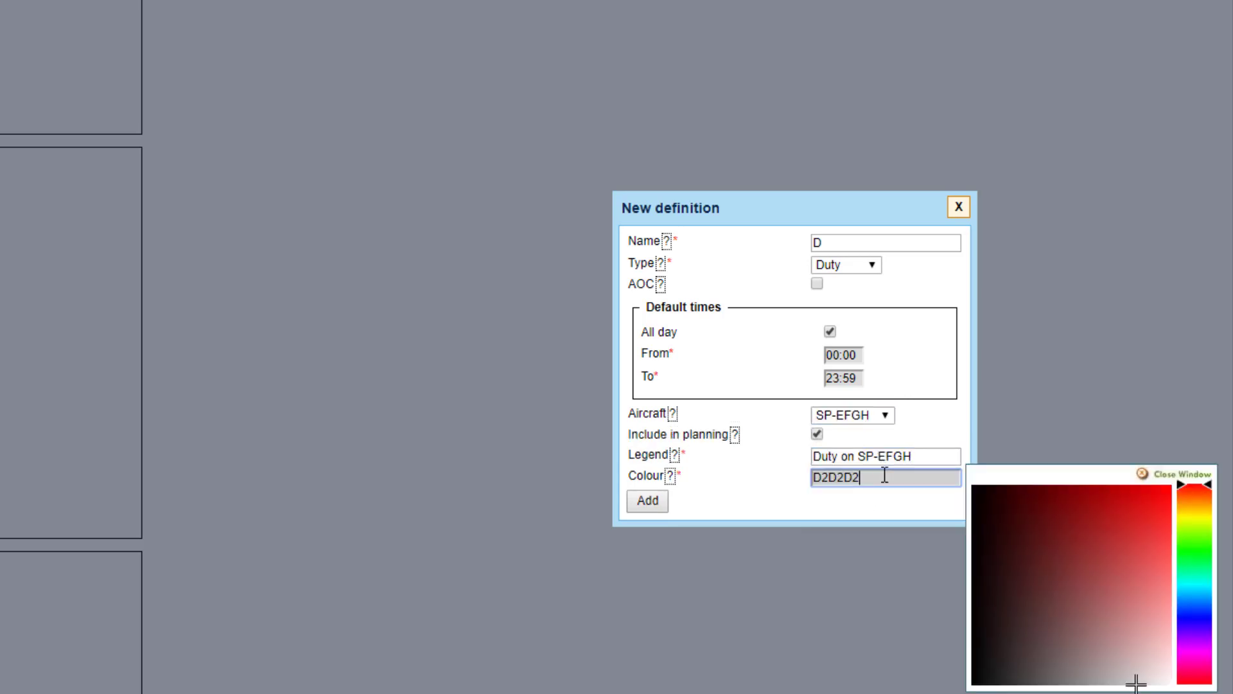
left_click(1083, 636)
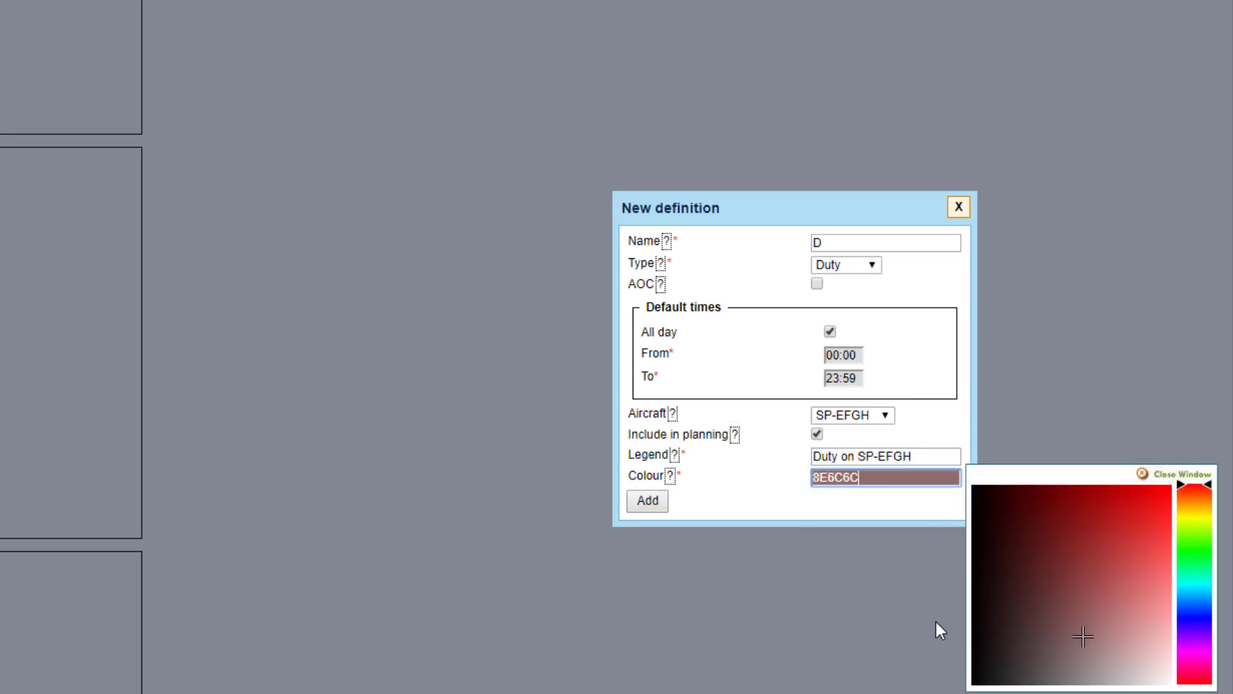
left_click(632, 503)
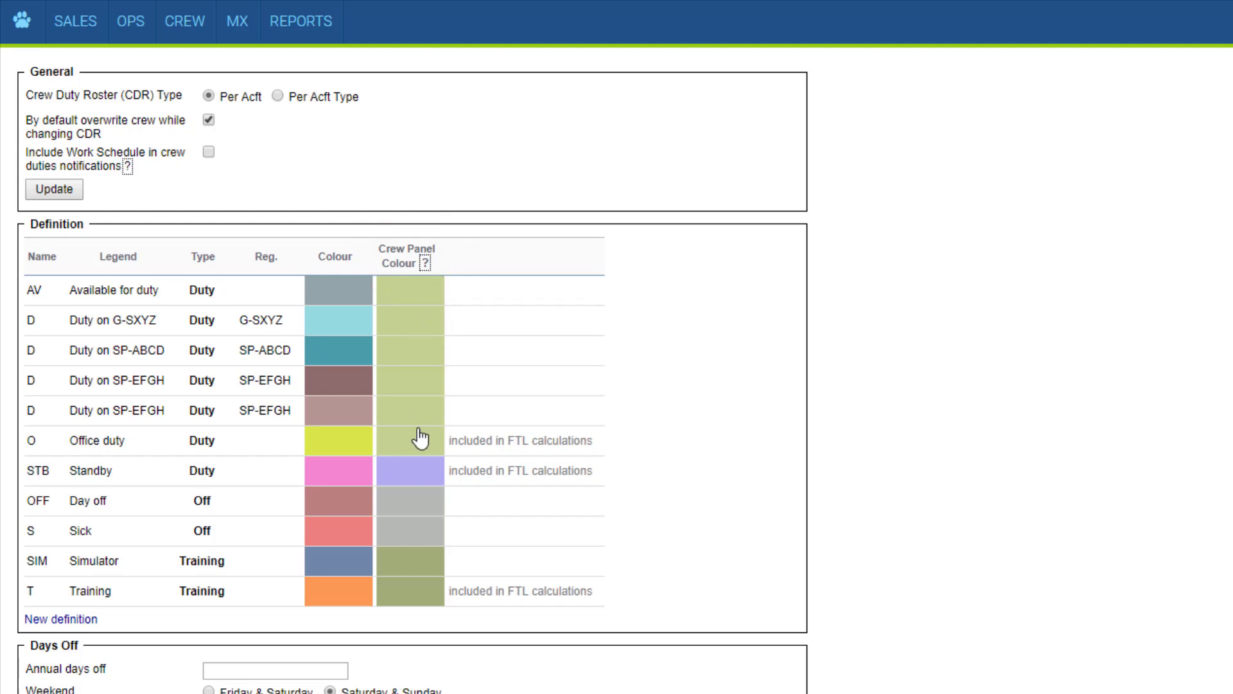
Review the AOC and standby type settings in the Standby (STB) duty definition, and close it
left_click(426, 474)
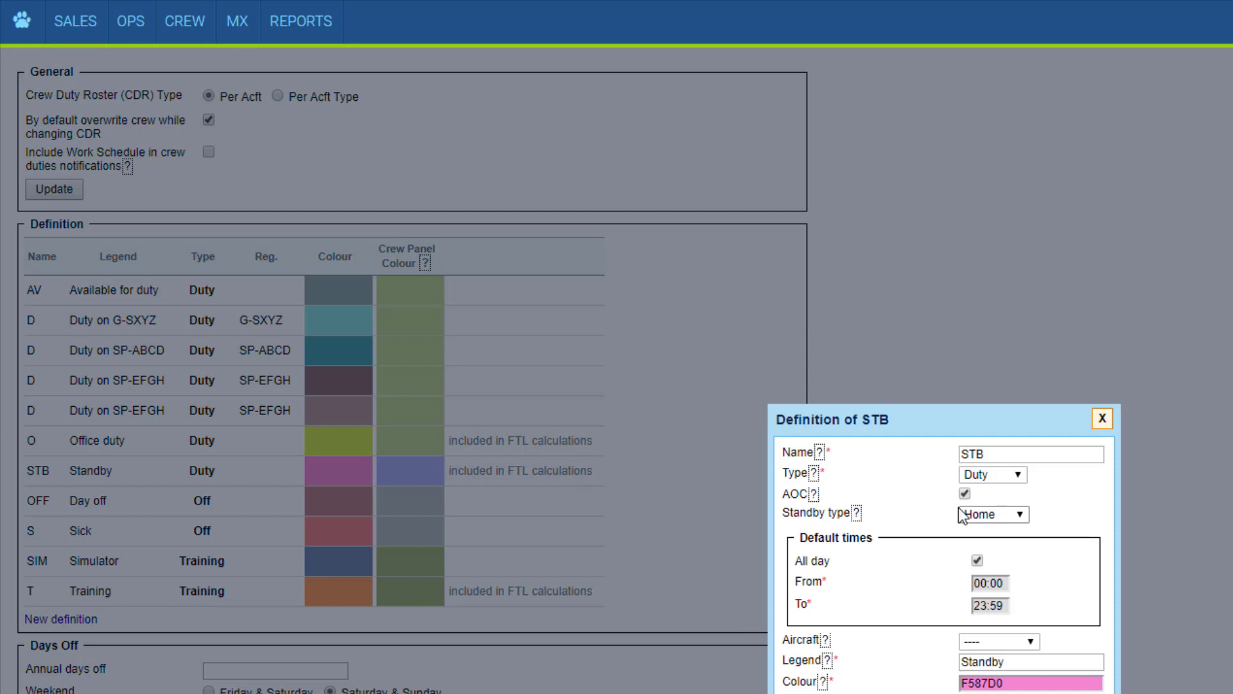
left_click(967, 493)
left_click(969, 492)
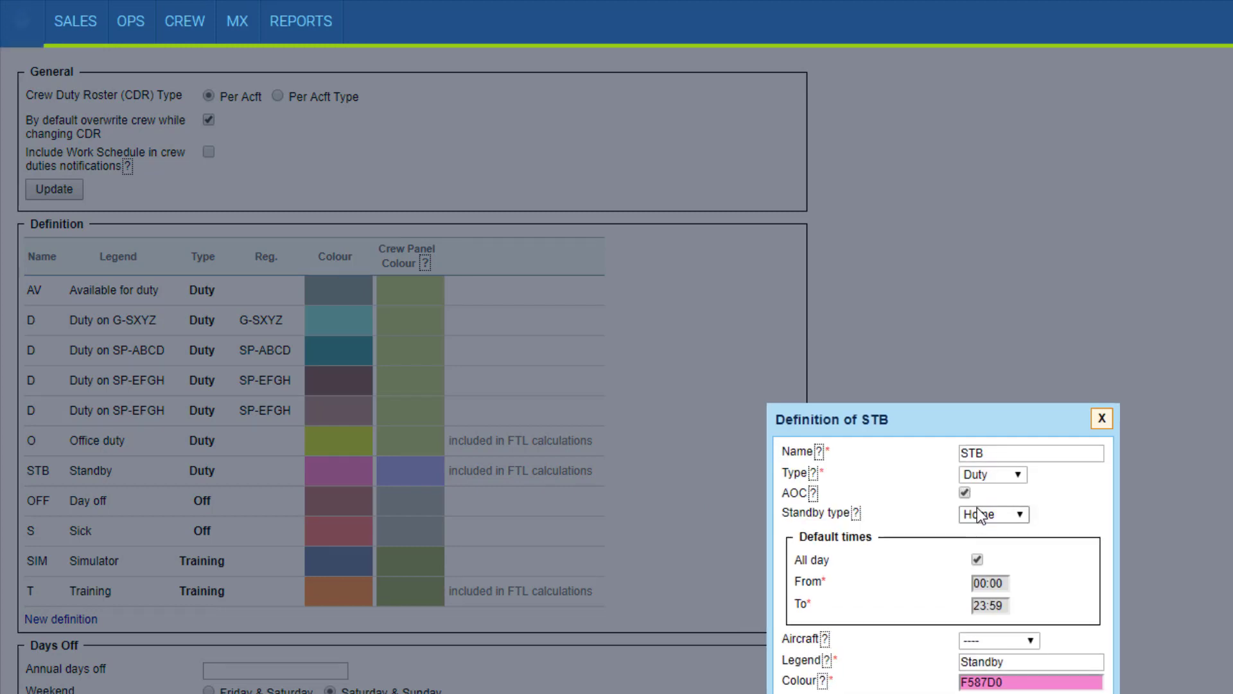
left_click(979, 510)
left_click(1102, 418)
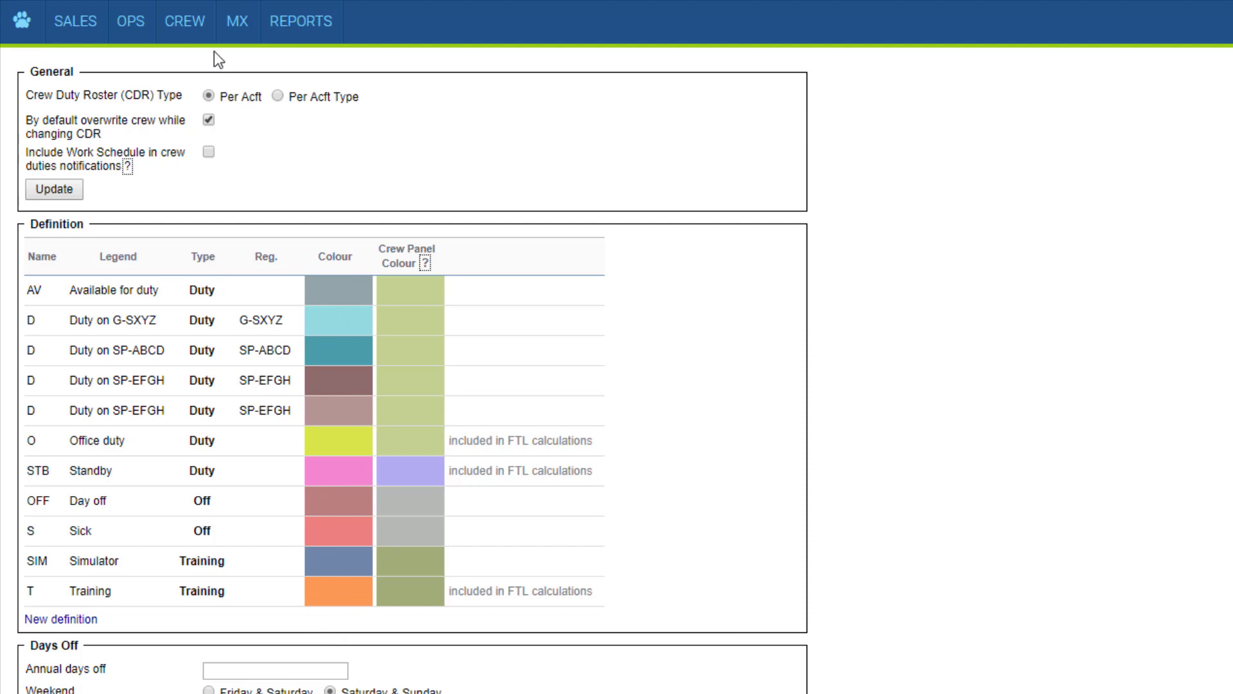
Leave the duty setup and open the crew Duties roster
mouse_move(201, 36)
left_click(192, 57)
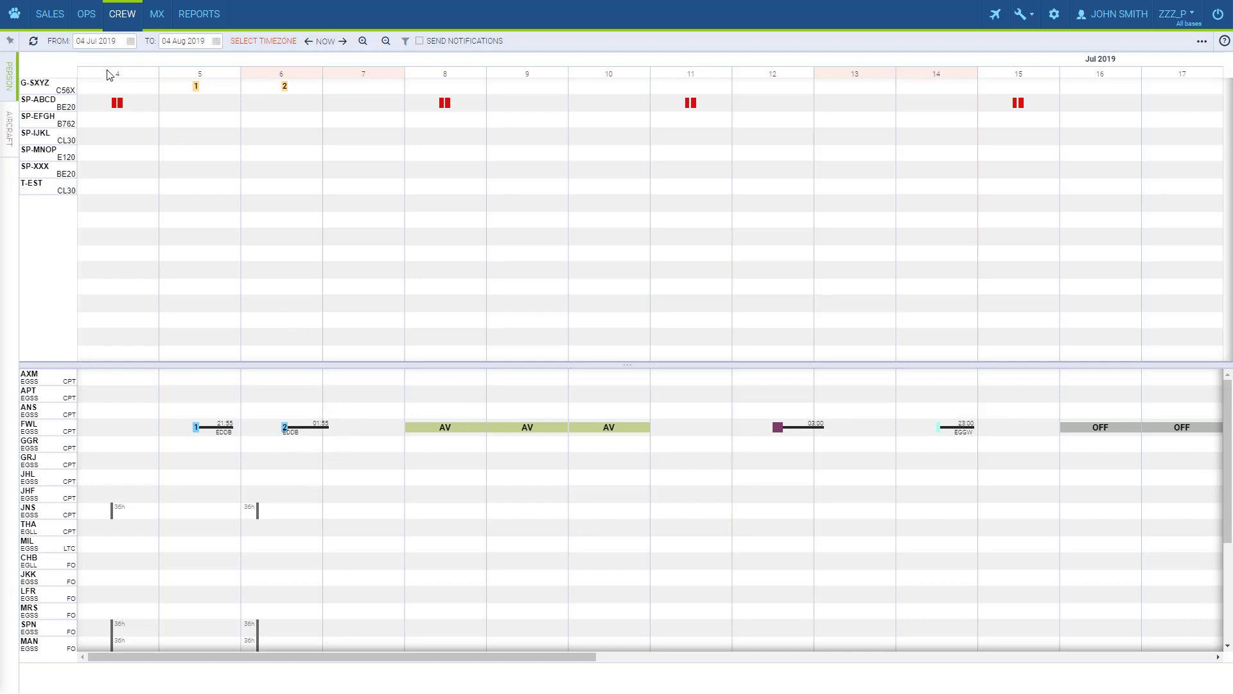
left_click(122, 15)
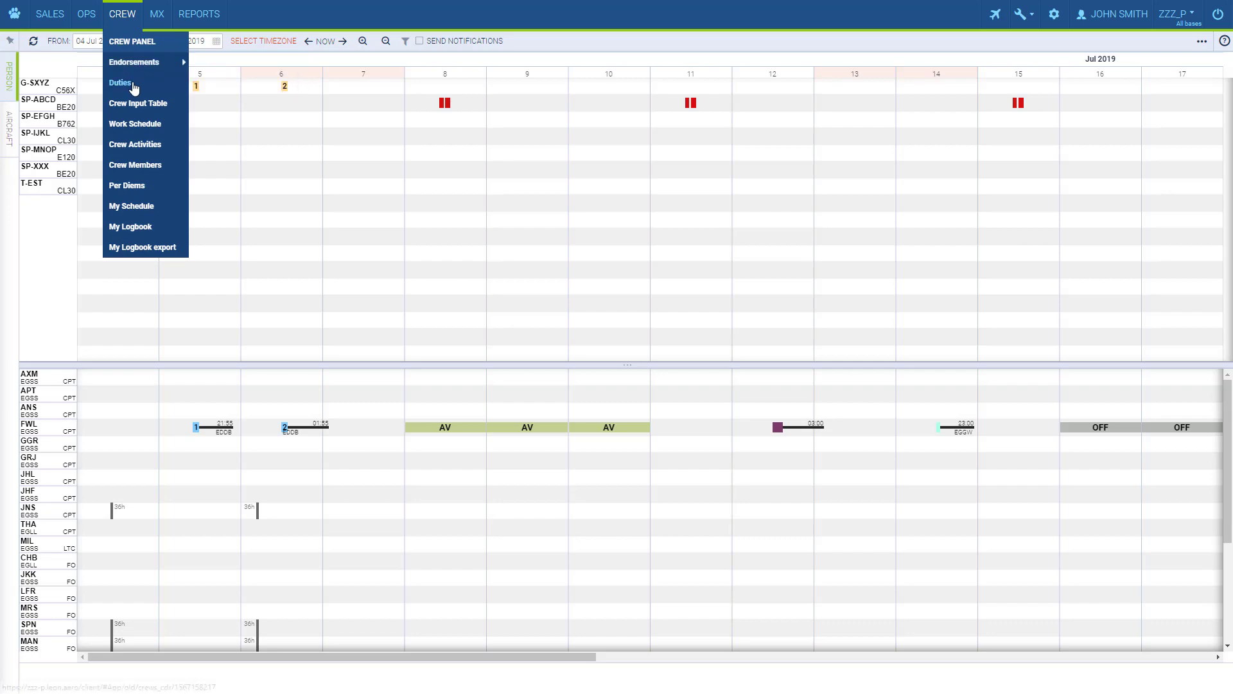
left_click(121, 83)
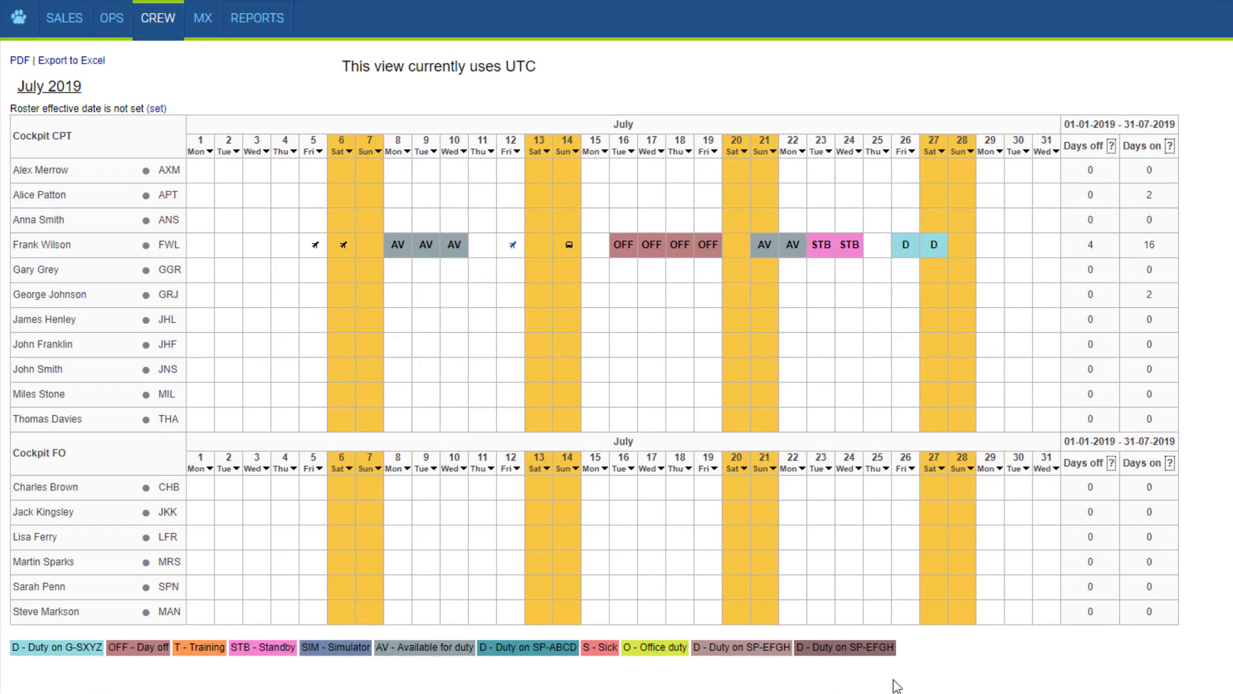
right_click(285, 251)
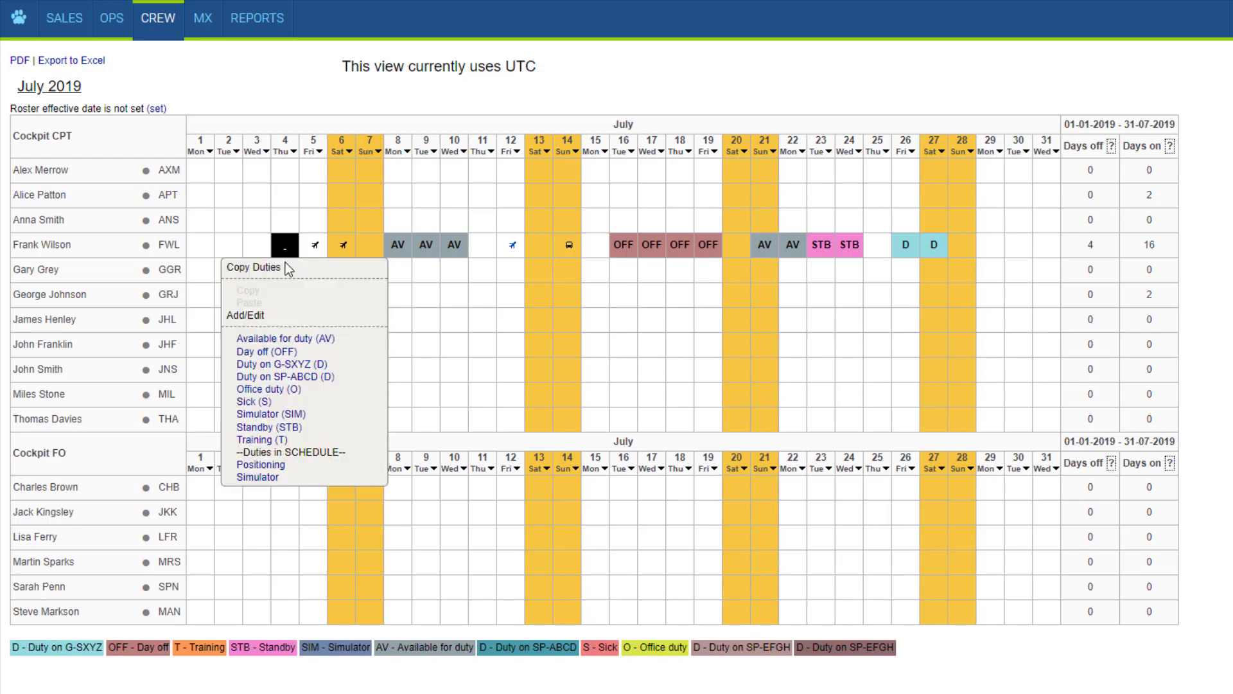
left_click(264, 339)
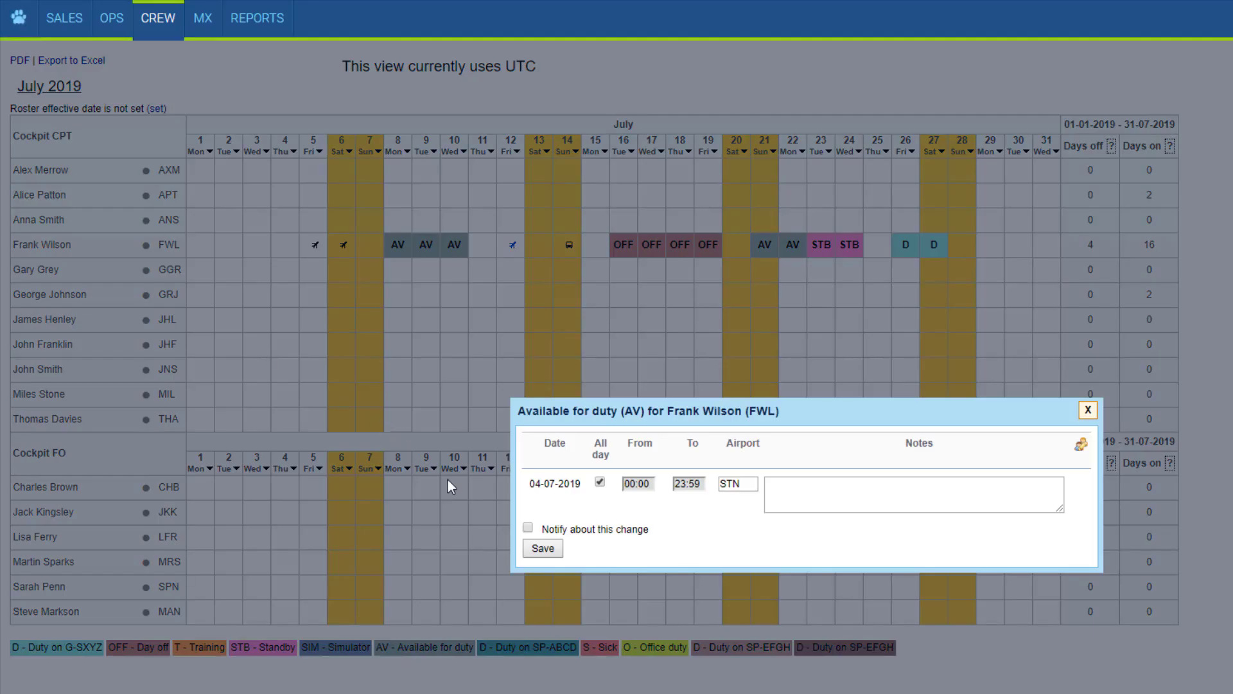
left_click(1087, 411)
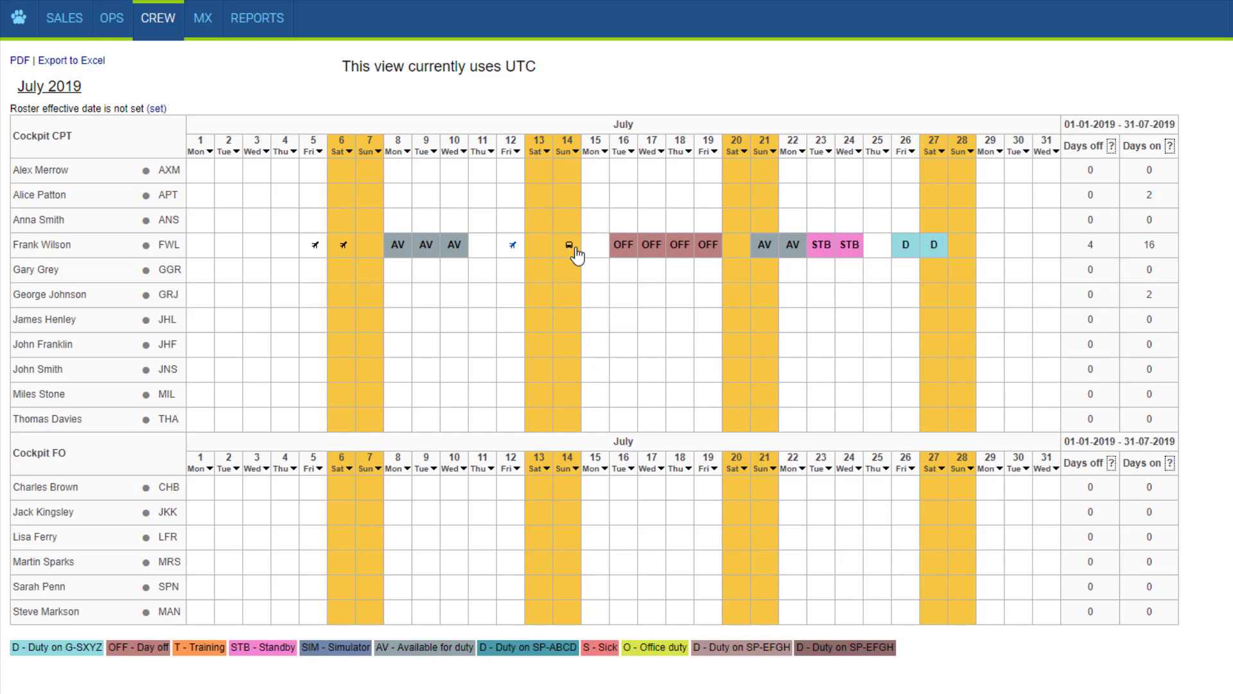
Delete the Day off (OFF) duty on 16 July for the fourth-listed captain
mouse_move(573, 253)
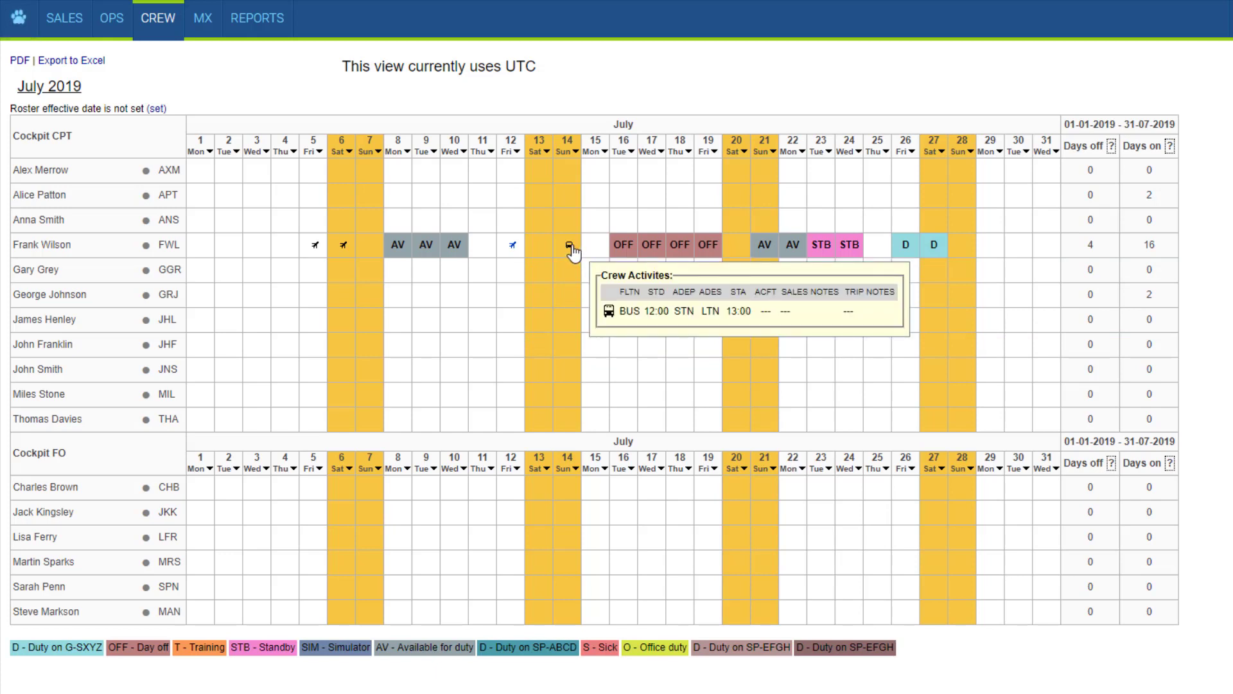
right_click(622, 247)
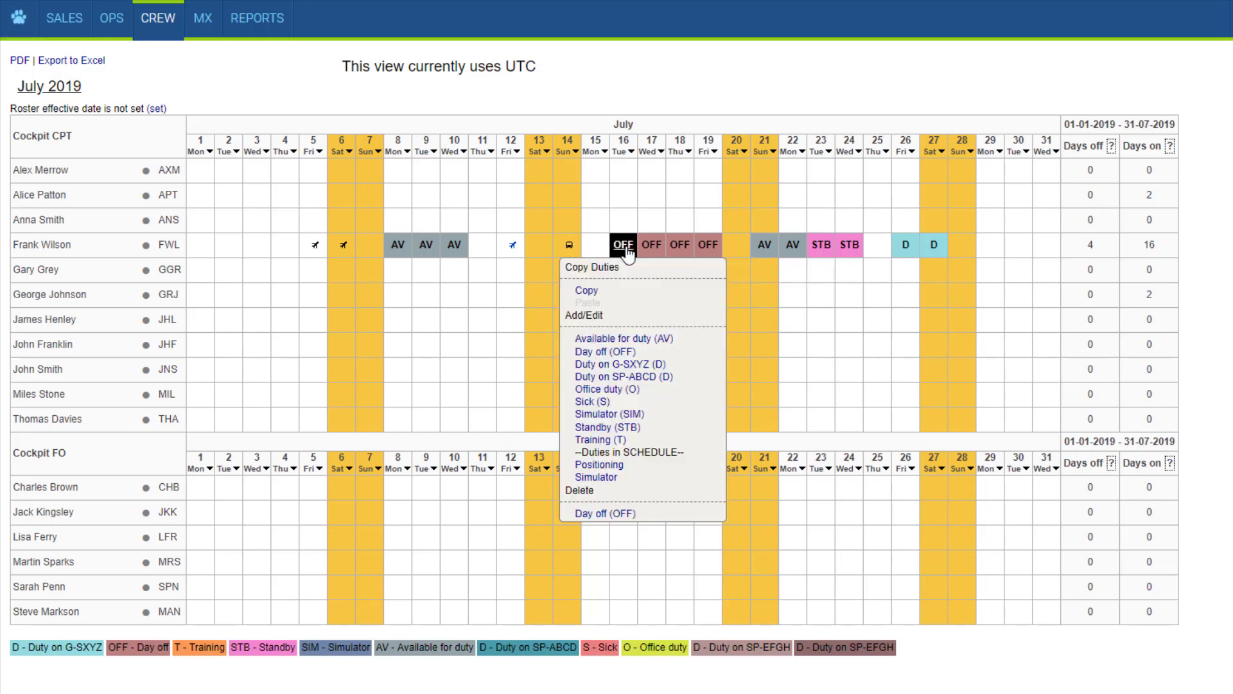
left_click(607, 513)
left_click(694, 504)
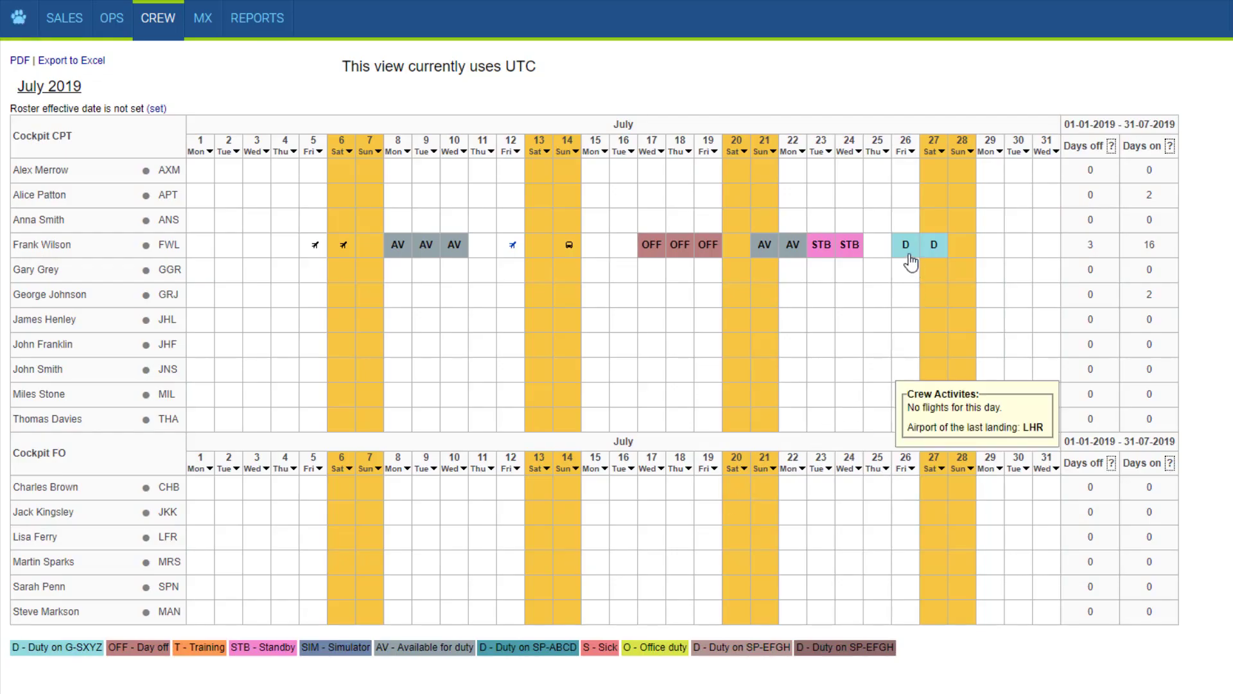
Copy the fourth-listed captain's Duty on G-SXYZ (D) from 26 July to 29 July
right_click(906, 250)
left_click(868, 292)
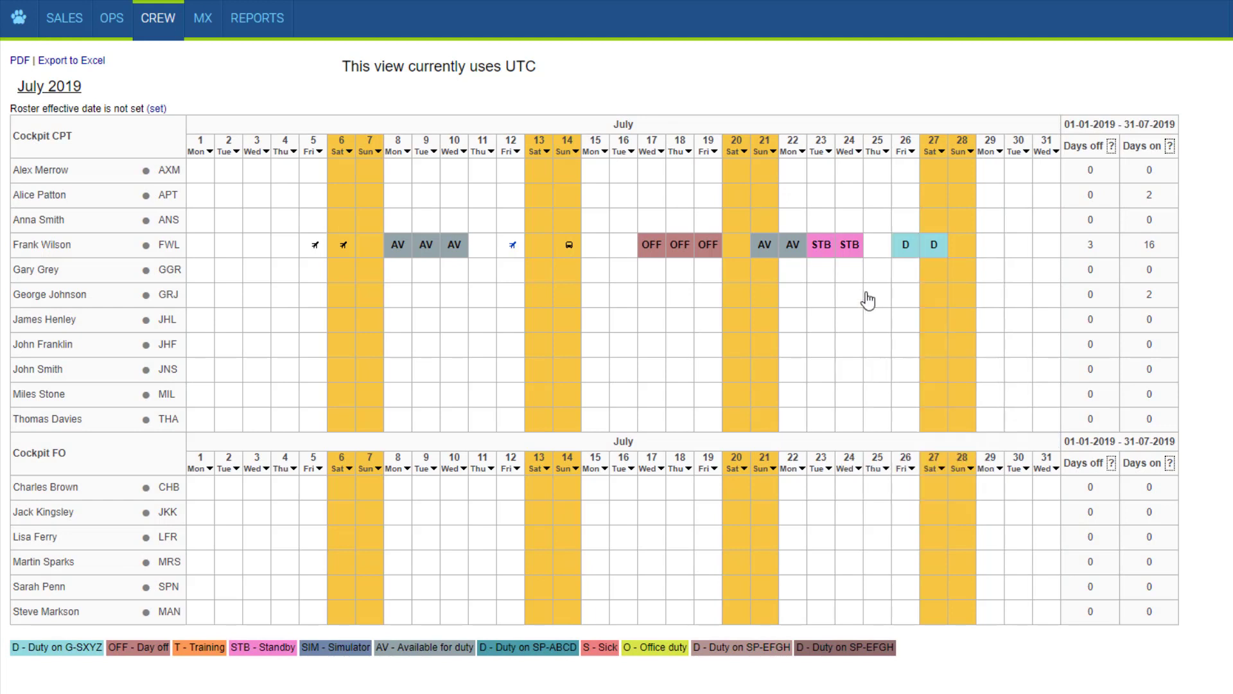
left_click(989, 251)
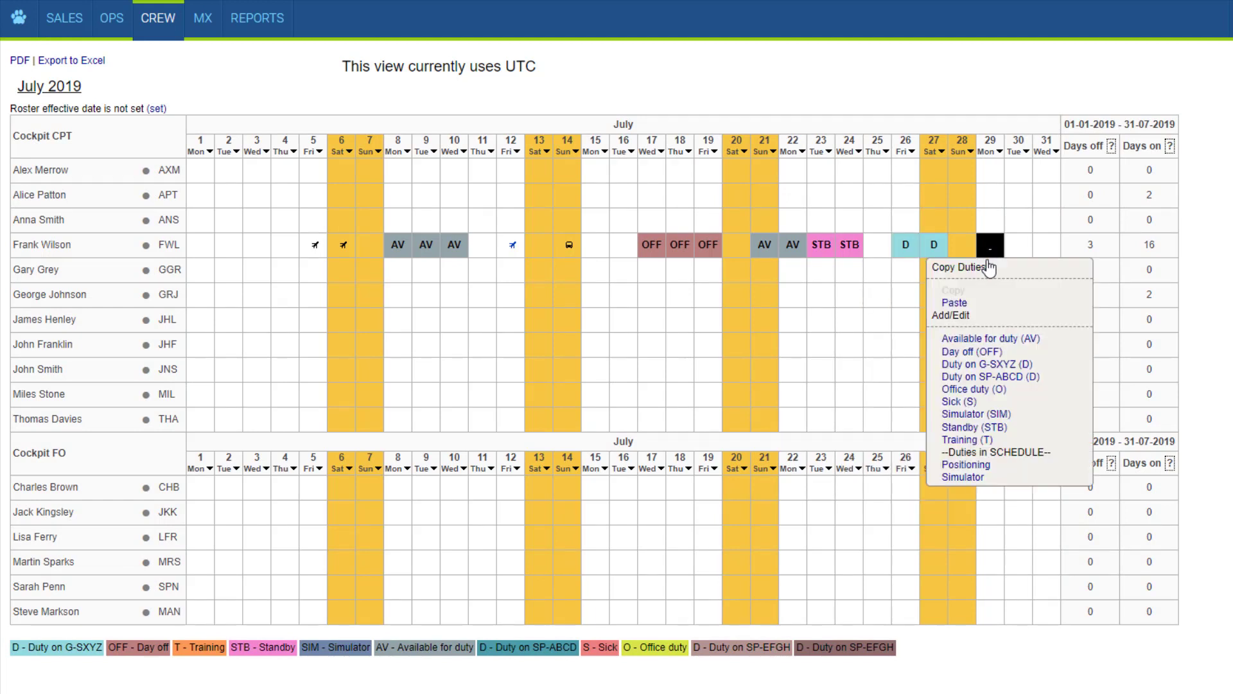
left_click(962, 303)
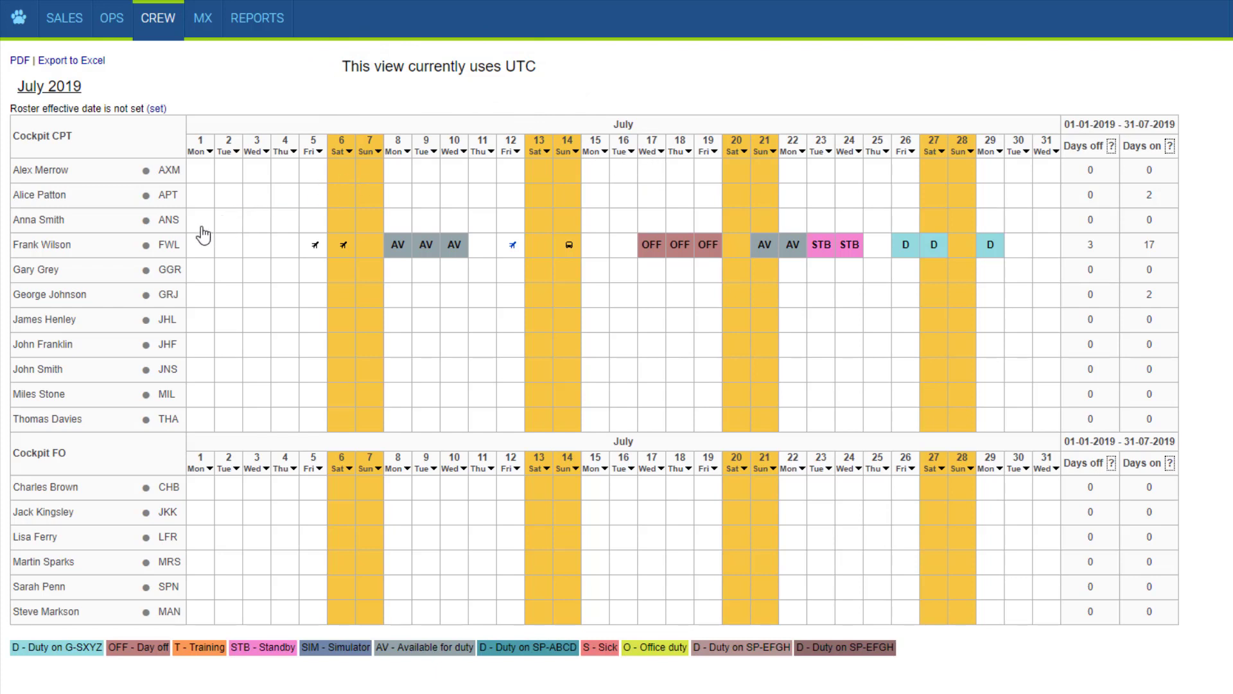
Examine the breakdown of days off and days on for the fourth-listed captain
mouse_move(147, 248)
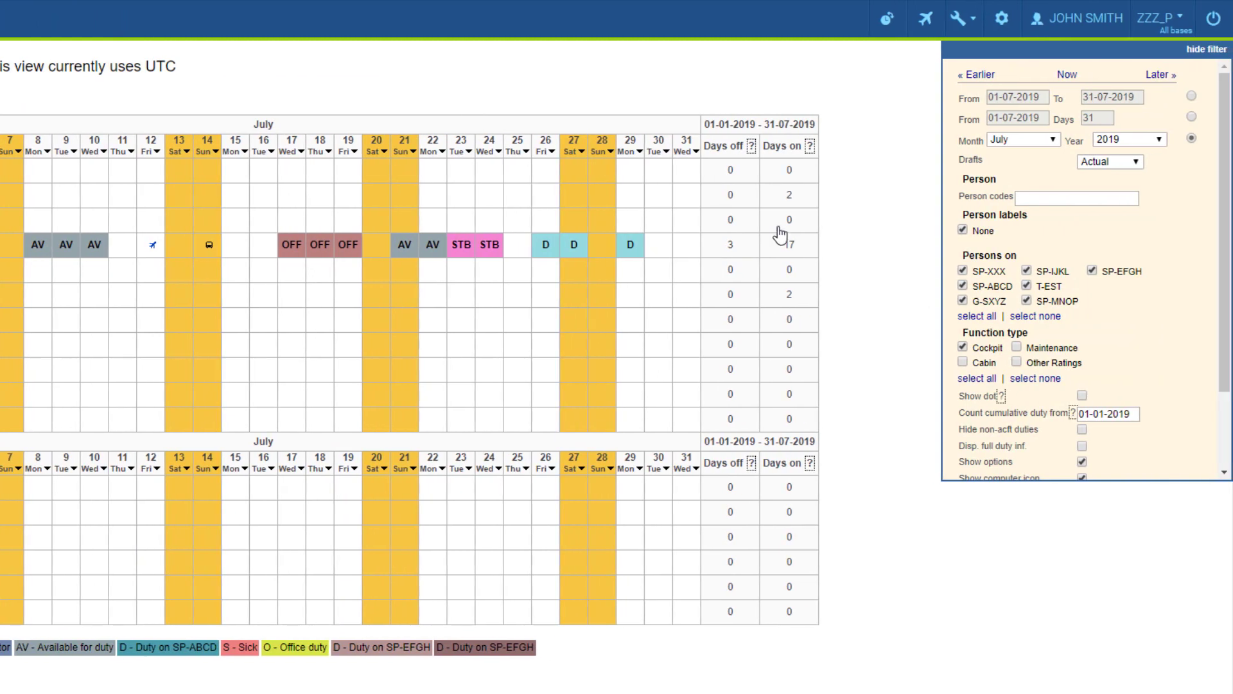
mouse_move(742, 252)
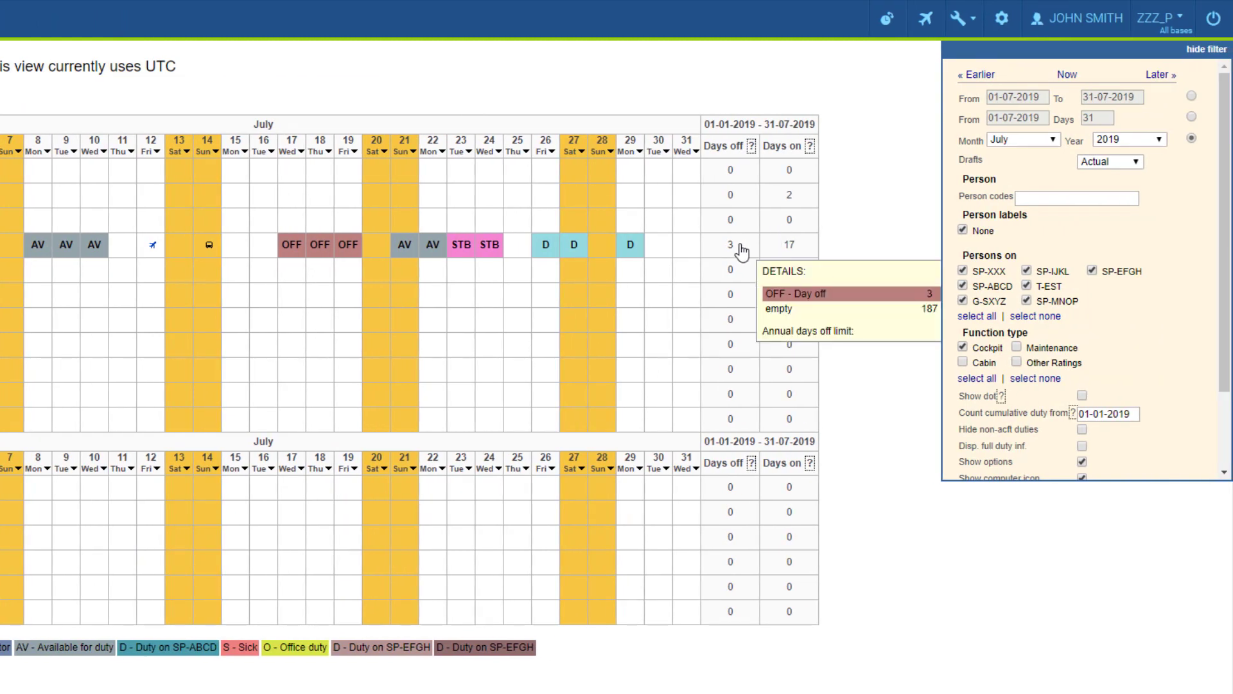
mouse_move(780, 257)
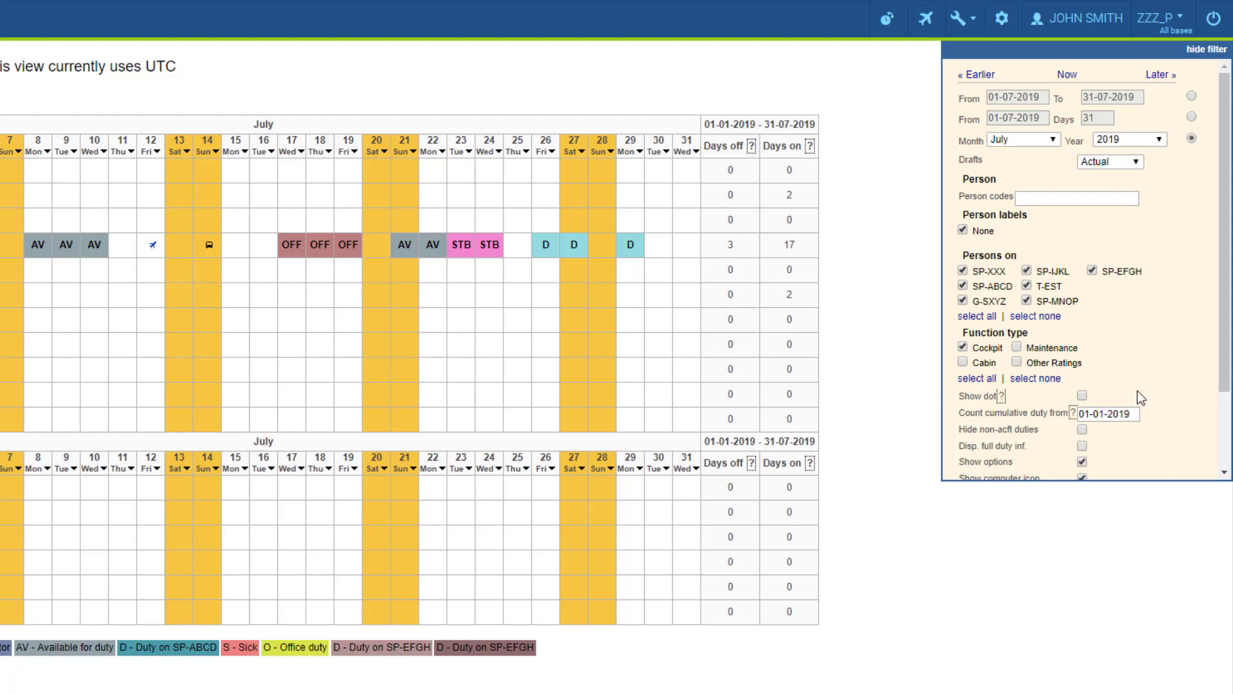
Review the roster's filter options, including the display settings and the choices for Drafts
scroll(1219, 265, "down", 1)
scroll(1208, 309, "down", 4)
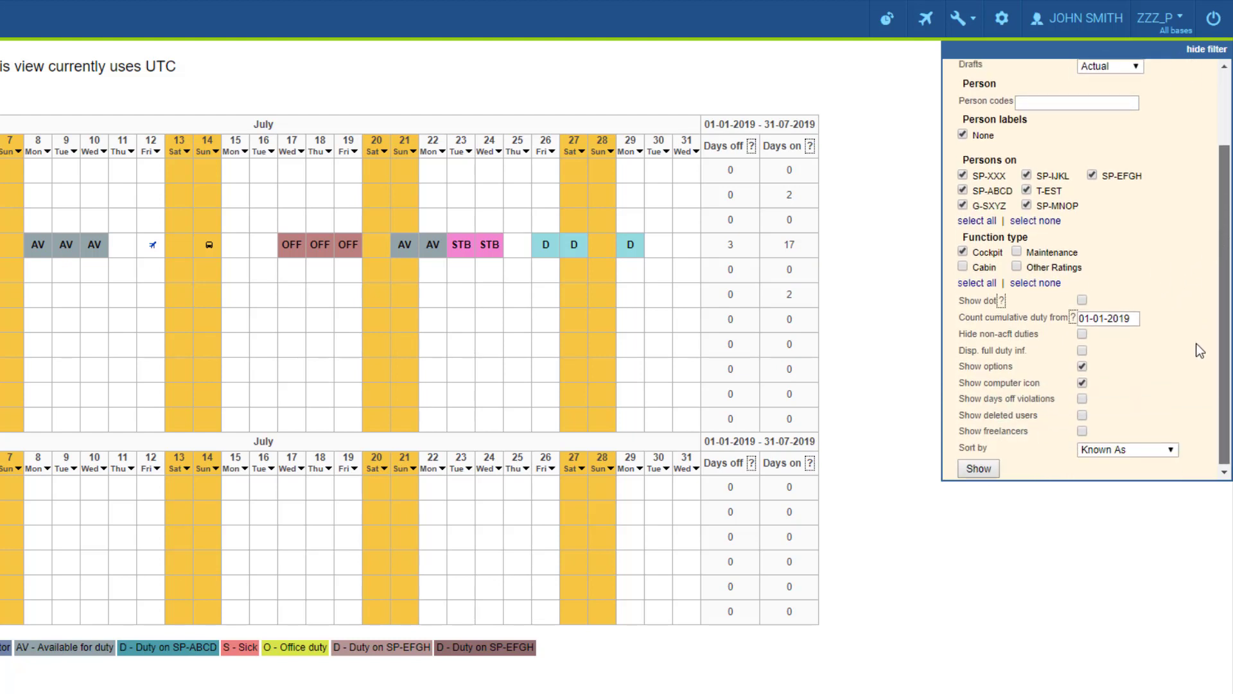
scroll(1203, 345, "up", 5)
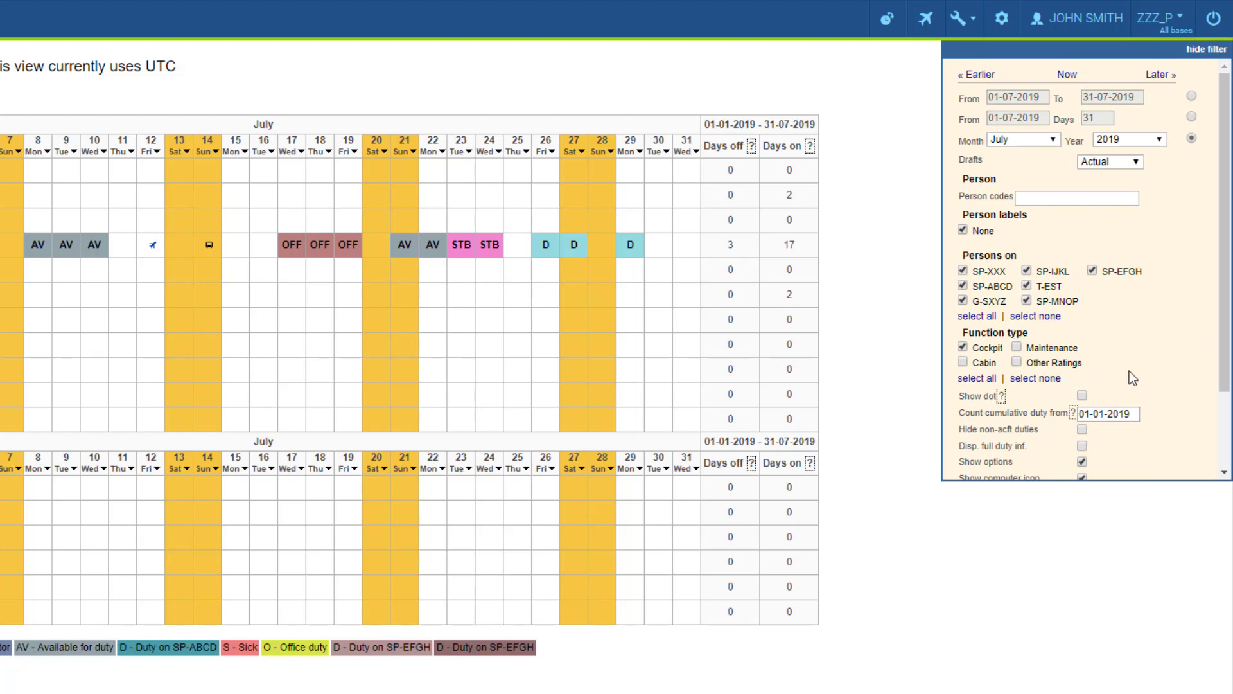
left_click(1135, 162)
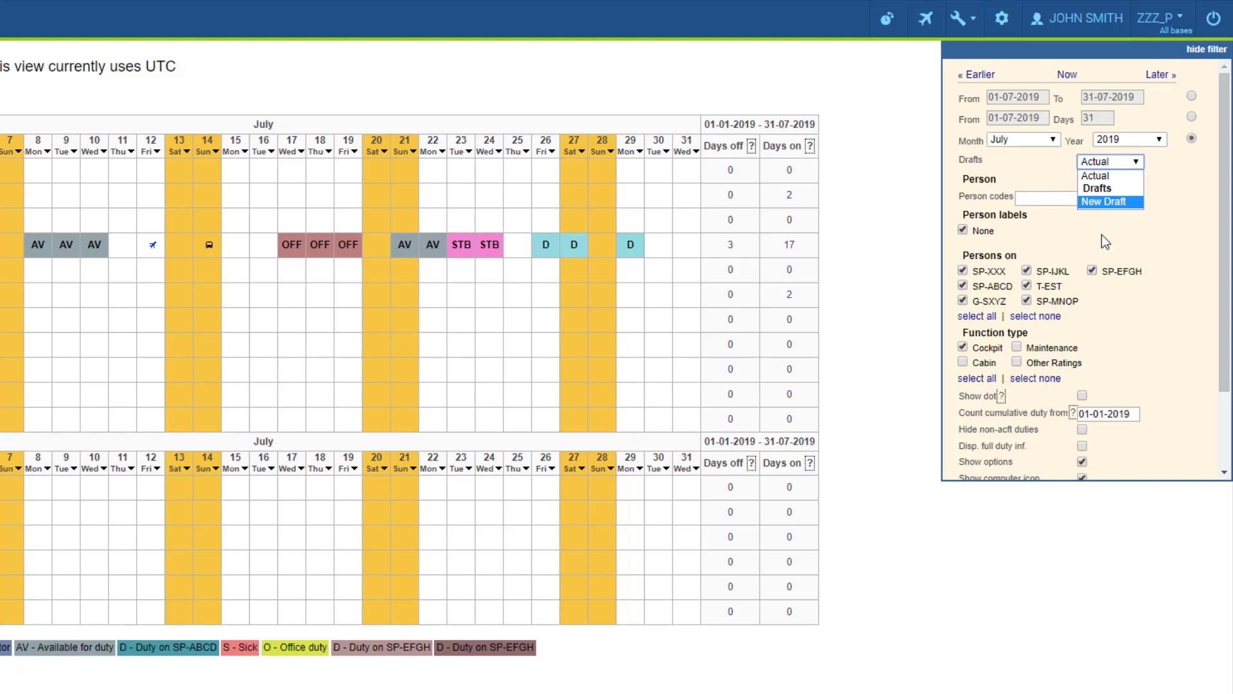
key("Escape")
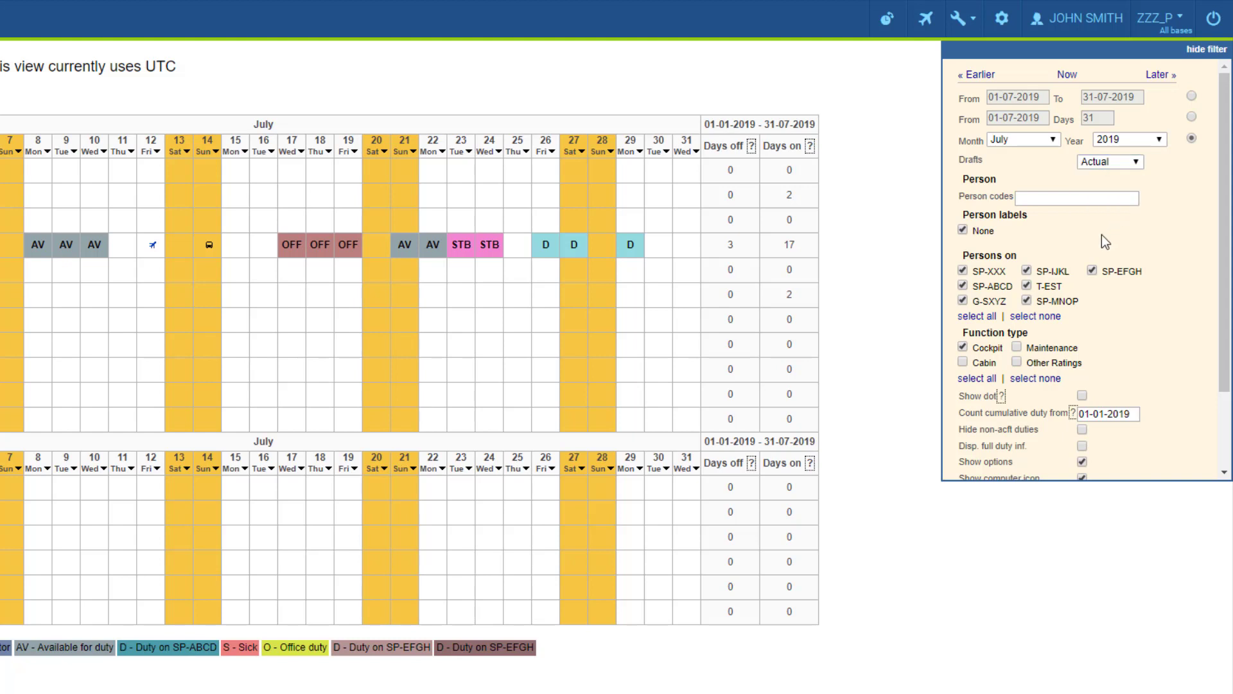